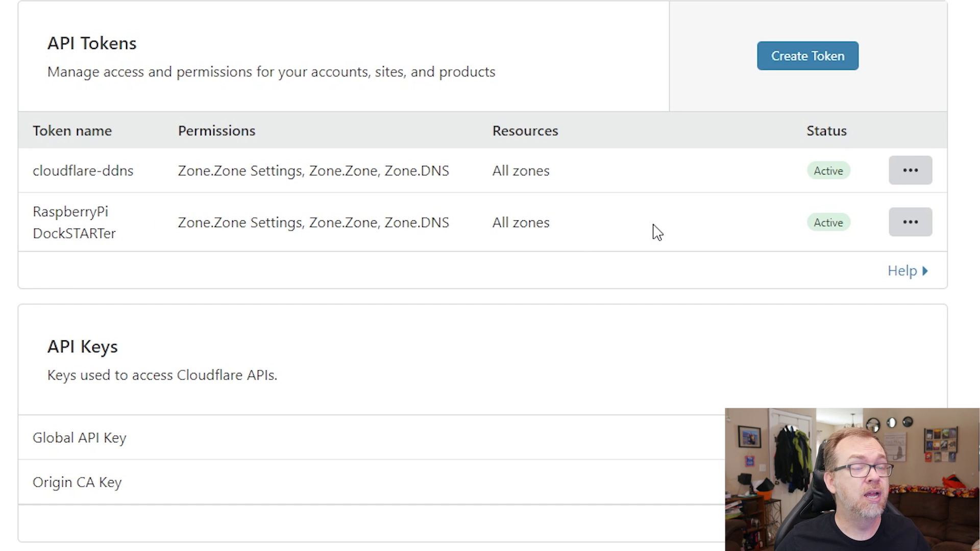
- Check the API tokens' last-use status, then return to the account Home page
{"action": "mouse_move", "coordinate": [830, 232]}
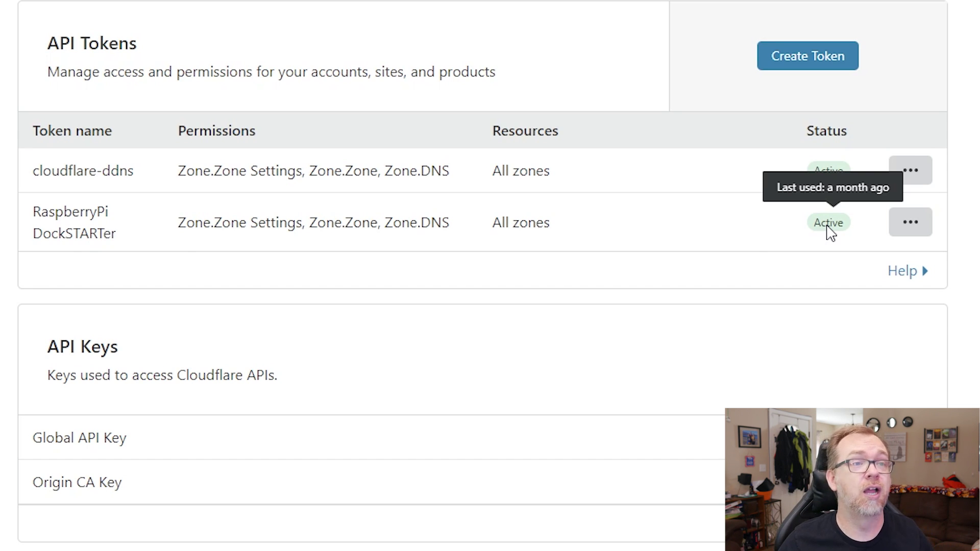
{"action": "mouse_move", "coordinate": [811, 178]}
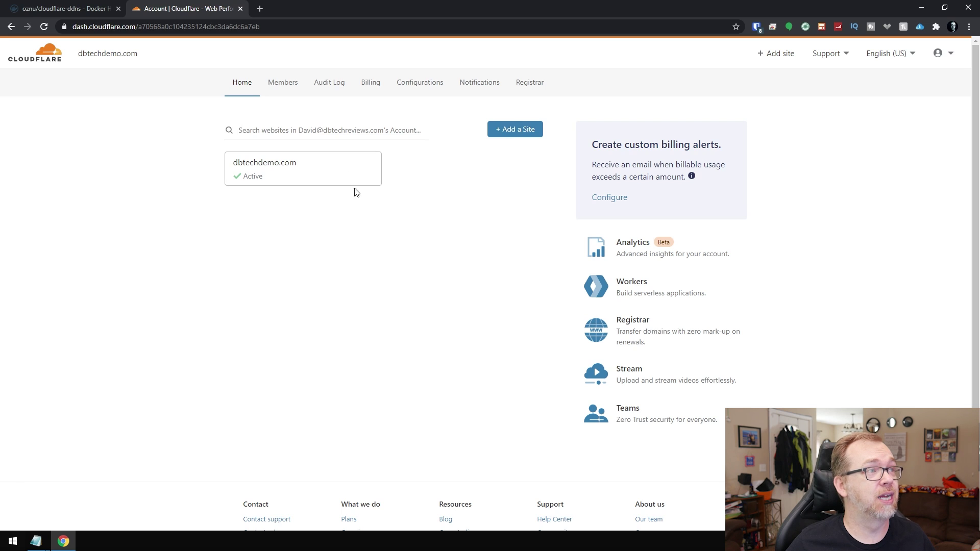
- Start a custom API token named DDNS from My Profile's API Tokens page
{"action": "left_click", "coordinate": [941, 54]}
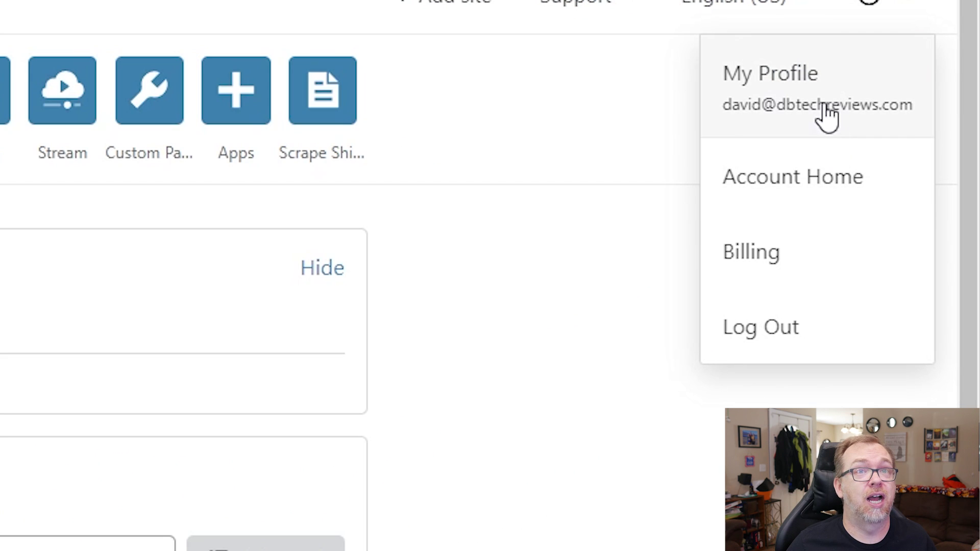
{"action": "left_click", "coordinate": [824, 107]}
{"action": "left_click", "coordinate": [442, 48]}
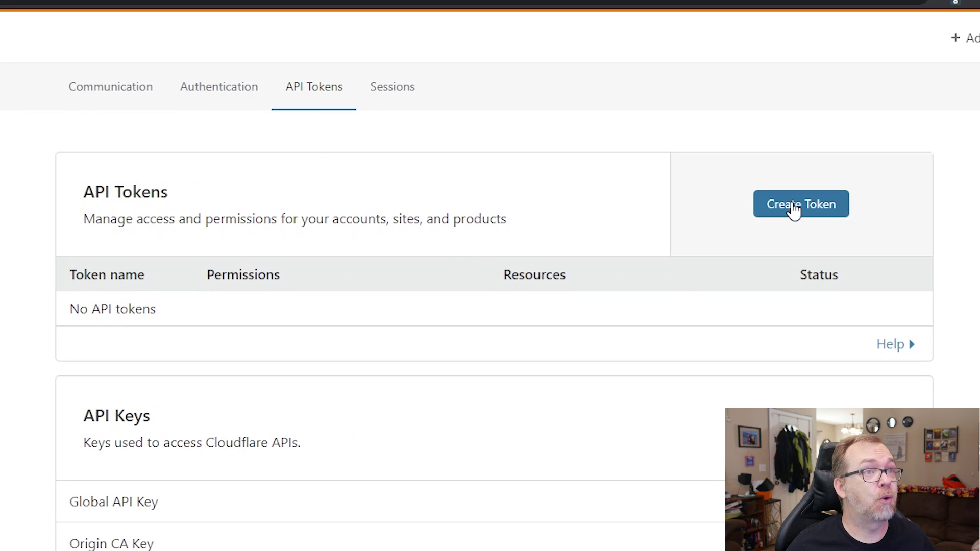
{"action": "left_click", "coordinate": [793, 210]}
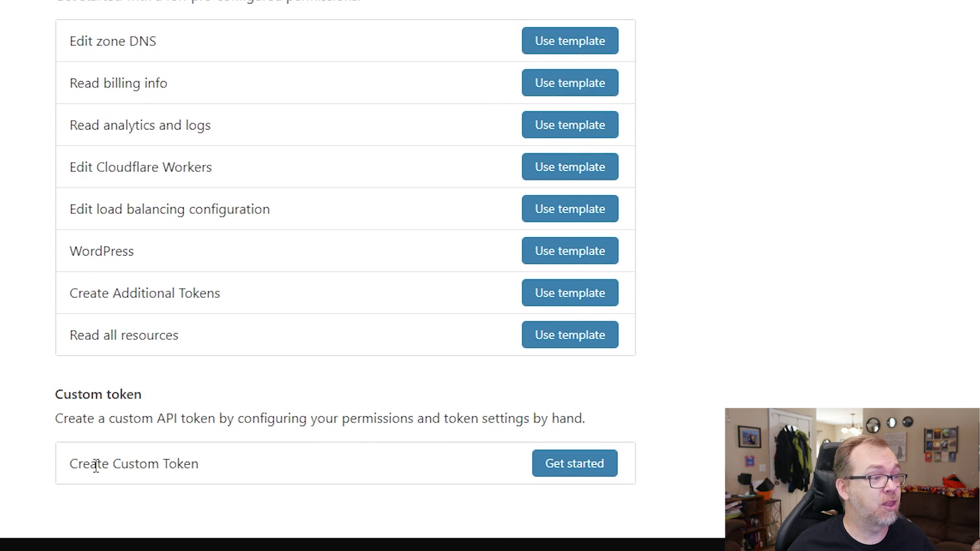
{"action": "left_click", "coordinate": [603, 465]}
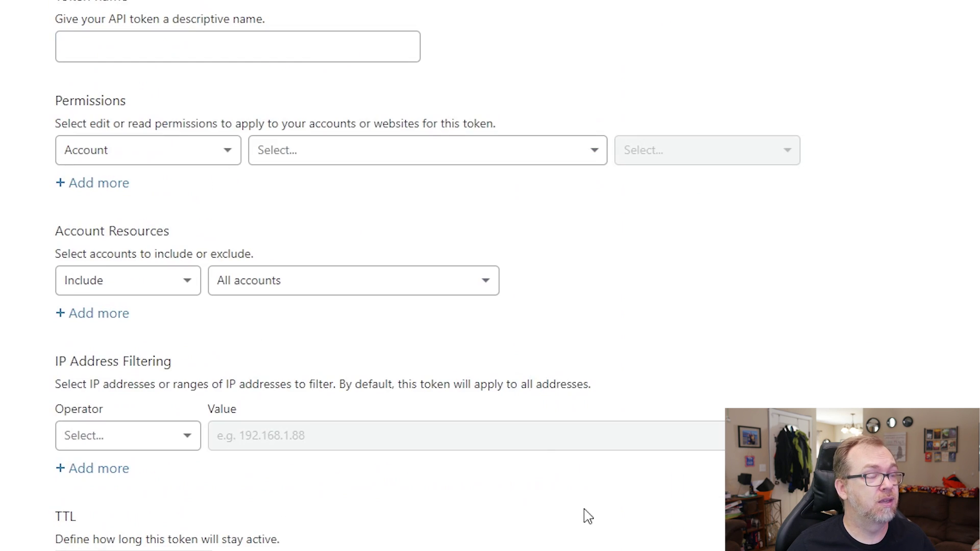
{"action": "left_click", "coordinate": [199, 60]}
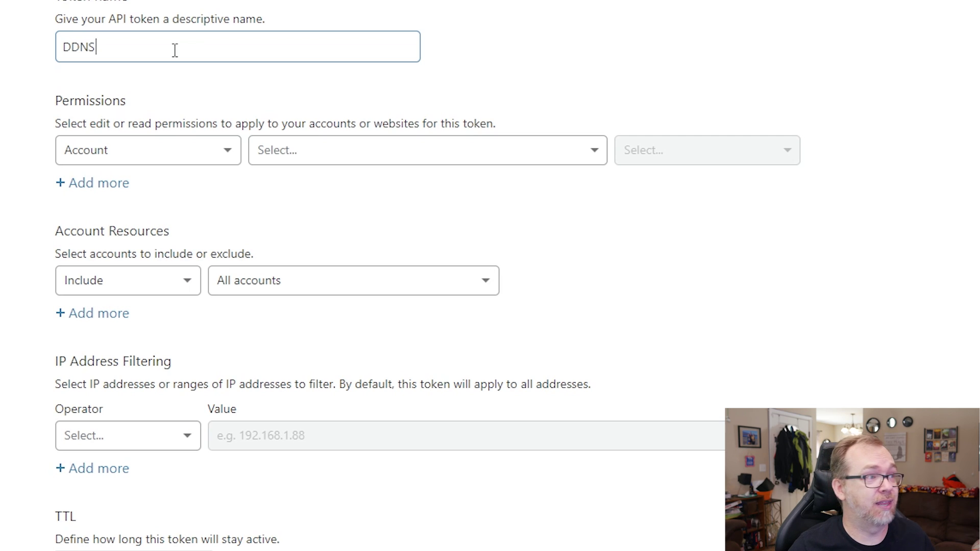
{"action": "left_click", "coordinate": [171, 157]}
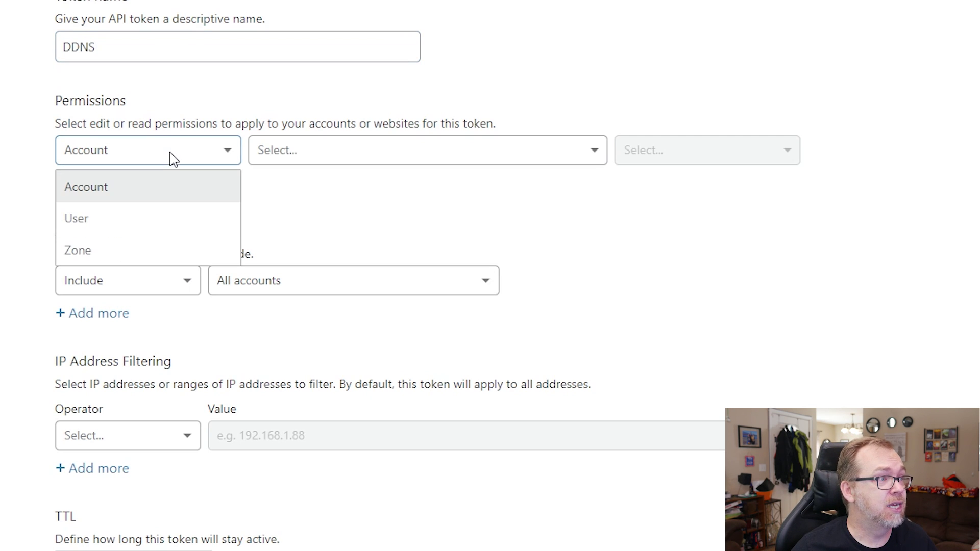
- Create three permission rows, each scoped to Zone
{"action": "left_click", "coordinate": [136, 251]}
{"action": "left_click", "coordinate": [81, 183]}
{"action": "left_click", "coordinate": [83, 219]}
{"action": "left_click", "coordinate": [97, 199]}
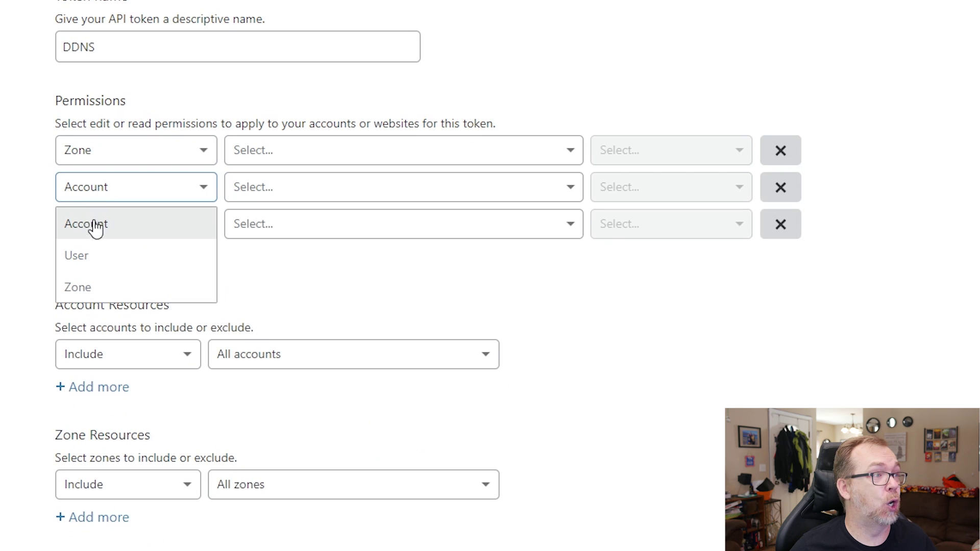
{"action": "left_click", "coordinate": [92, 286]}
{"action": "left_click", "coordinate": [98, 223]}
{"action": "left_click", "coordinate": [102, 322]}
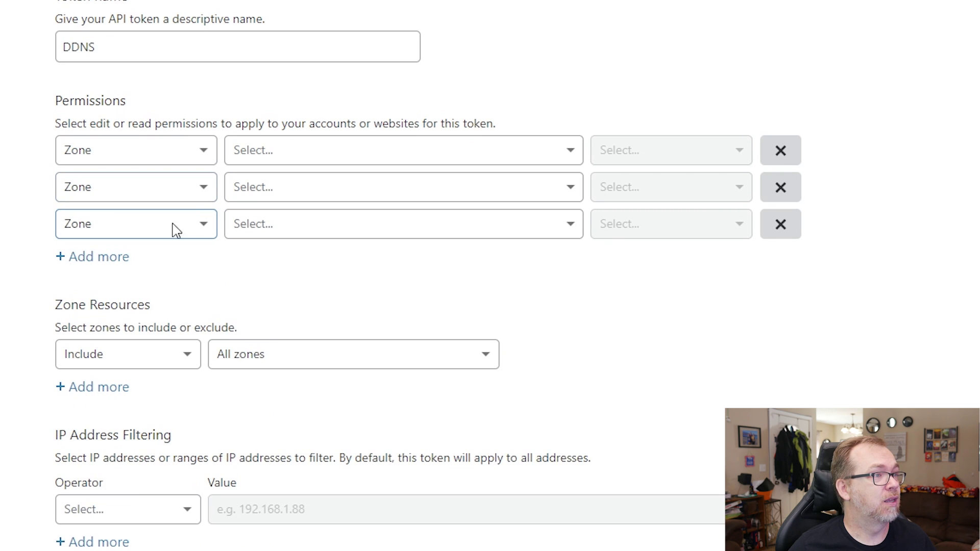
- Grant Zone Settings Read and Zone Read in the first two rows
{"action": "left_click", "coordinate": [236, 156]}
{"action": "scroll", "coordinate": [275, 255], "scroll_direction": "down", "scroll_amount": 5}
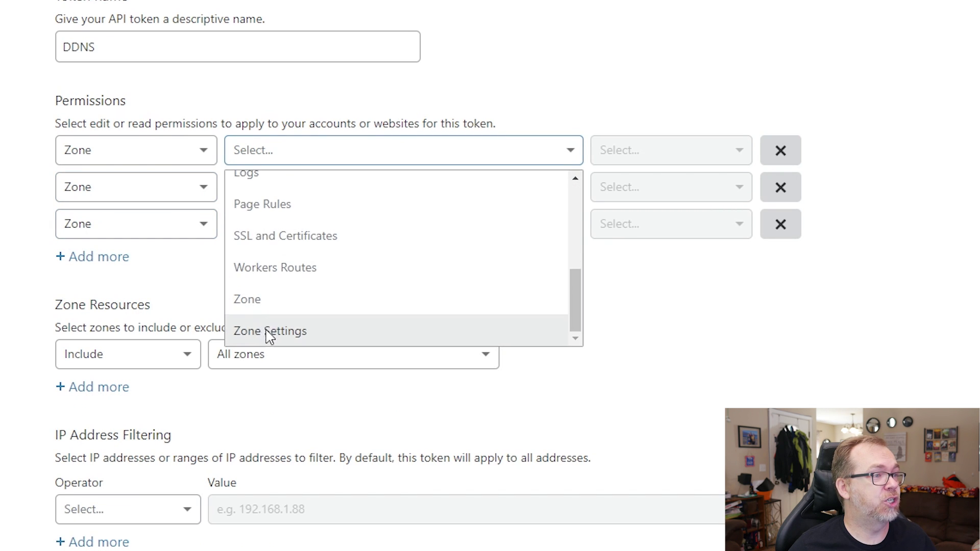
{"action": "left_click", "coordinate": [269, 332]}
{"action": "left_click", "coordinate": [623, 155]}
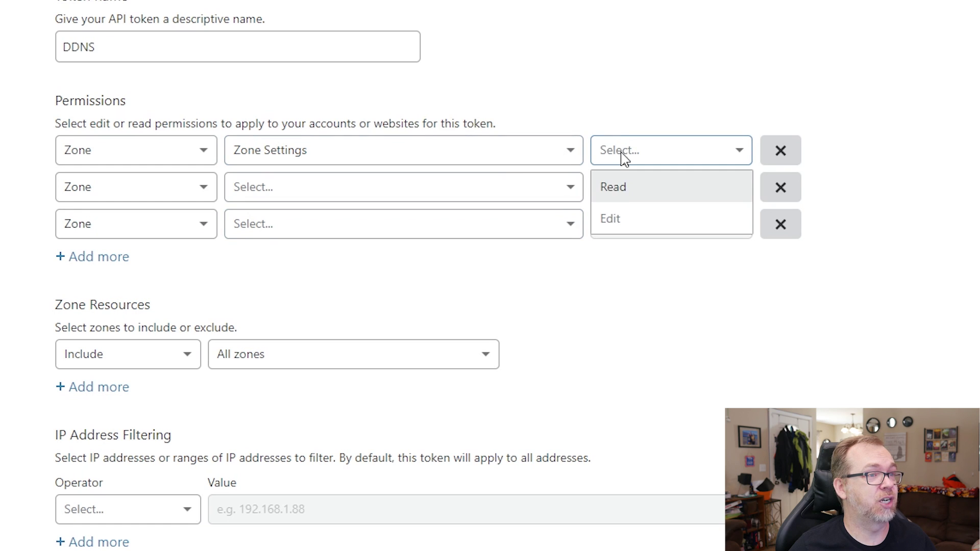
{"action": "left_click", "coordinate": [595, 186]}
{"action": "left_click", "coordinate": [416, 196]}
{"action": "scroll", "coordinate": [355, 314], "scroll_direction": "down", "scroll_amount": 5}
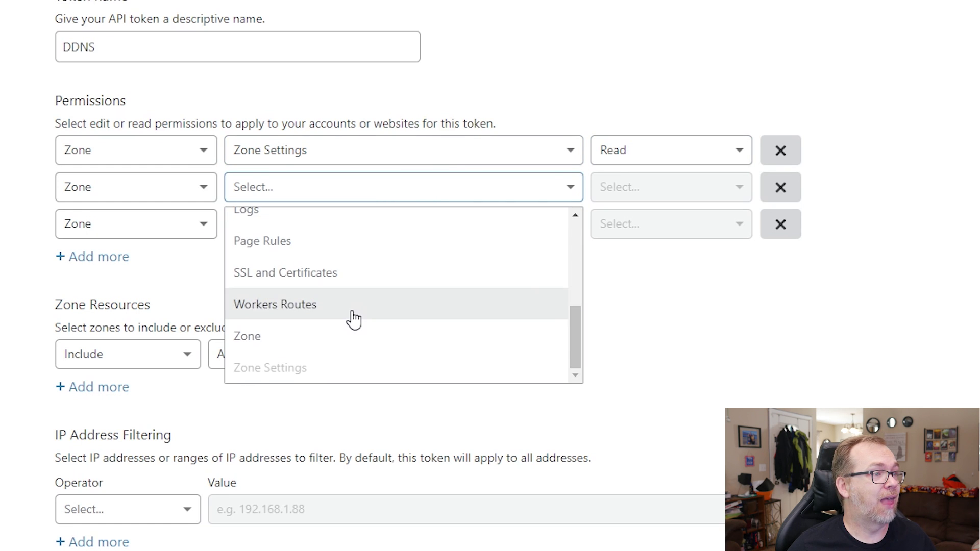
{"action": "left_click", "coordinate": [306, 342]}
{"action": "left_click", "coordinate": [620, 194]}
{"action": "left_click", "coordinate": [621, 227]}
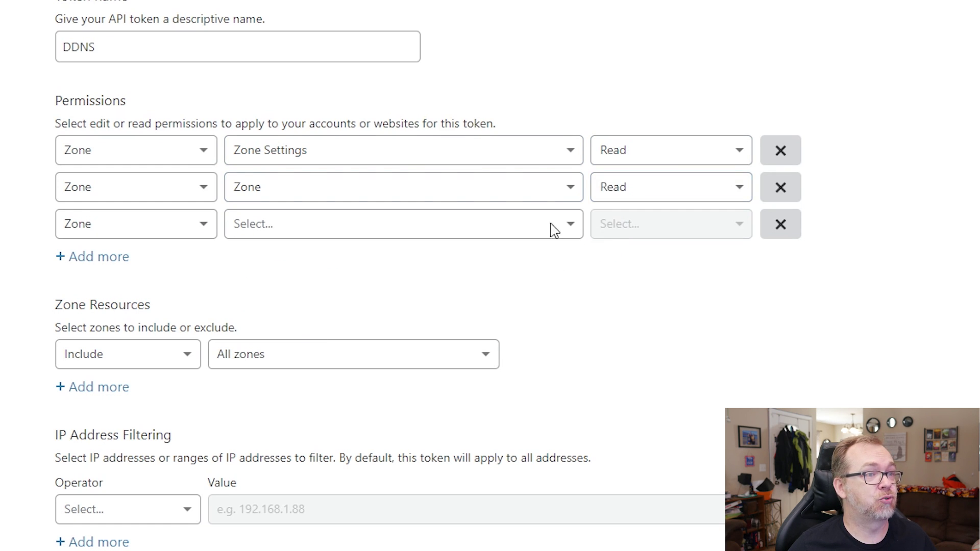
- Grant DNS Edit in the third permission row
{"action": "left_click", "coordinate": [377, 225]}
{"action": "left_click", "coordinate": [359, 374]}
{"action": "left_click", "coordinate": [618, 228]}
{"action": "left_click", "coordinate": [612, 295]}
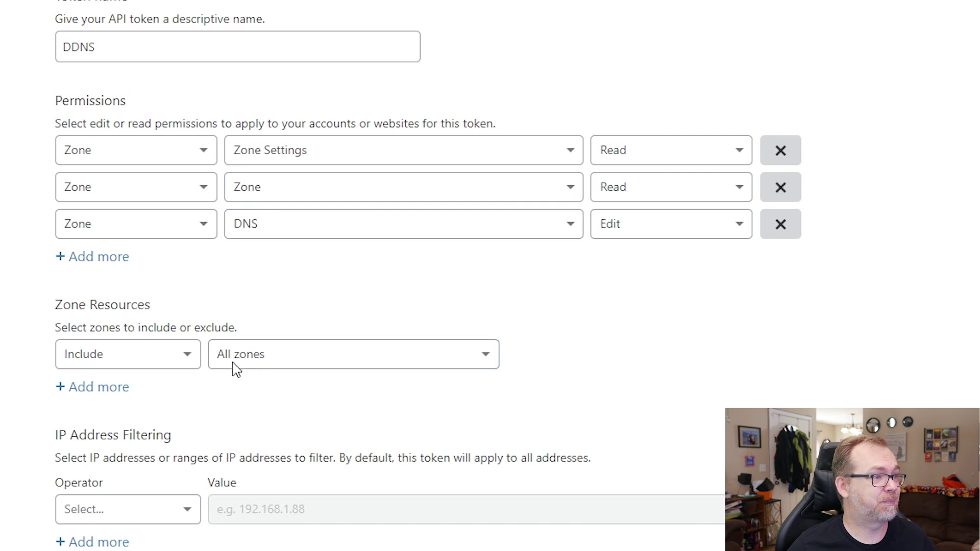
- Set Zone Resources to include all zones from the user's account
{"action": "left_click", "coordinate": [265, 364]}
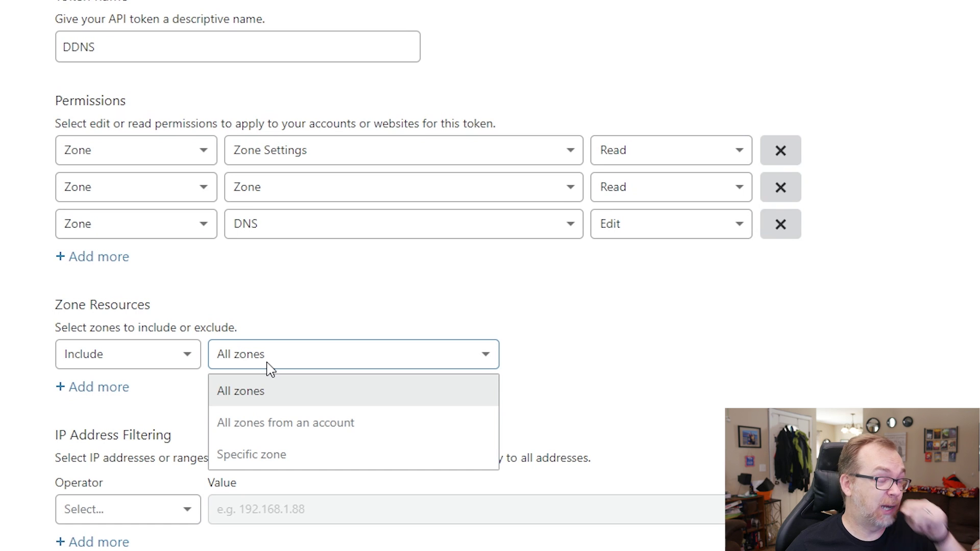
{"action": "left_click", "coordinate": [273, 421]}
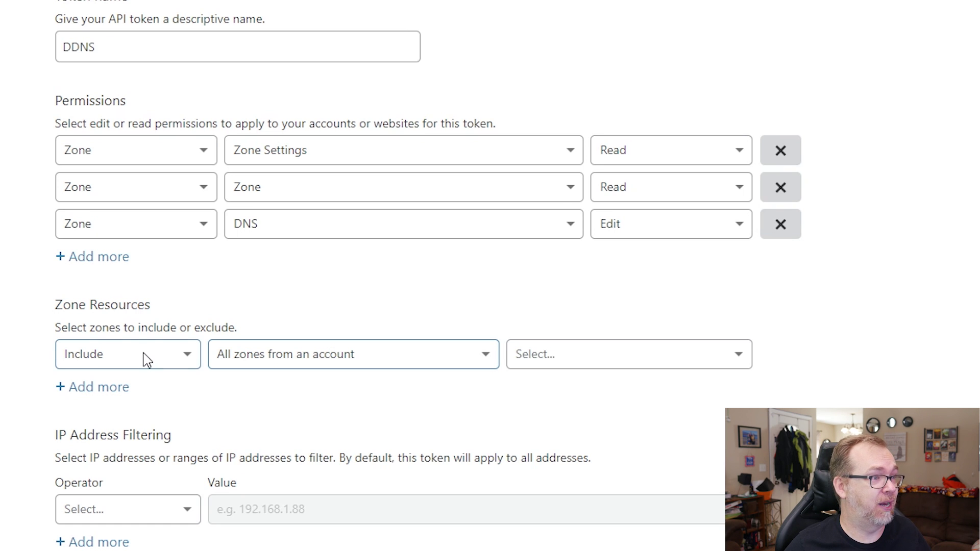
{"action": "left_click", "coordinate": [145, 360]}
{"action": "left_click", "coordinate": [144, 361]}
{"action": "left_click", "coordinate": [523, 357]}
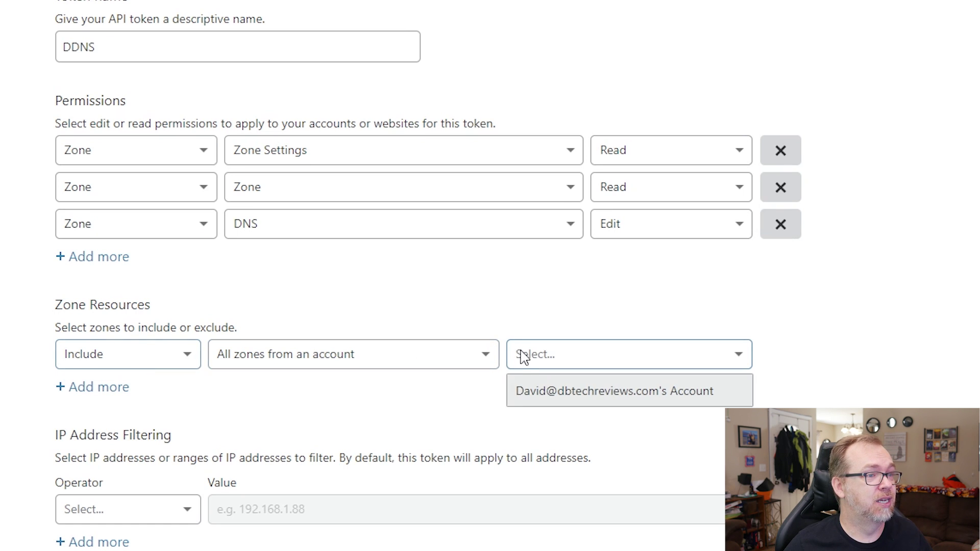
{"action": "left_click", "coordinate": [529, 396]}
{"action": "scroll", "coordinate": [242, 353], "scroll_direction": "down", "scroll_amount": 7}
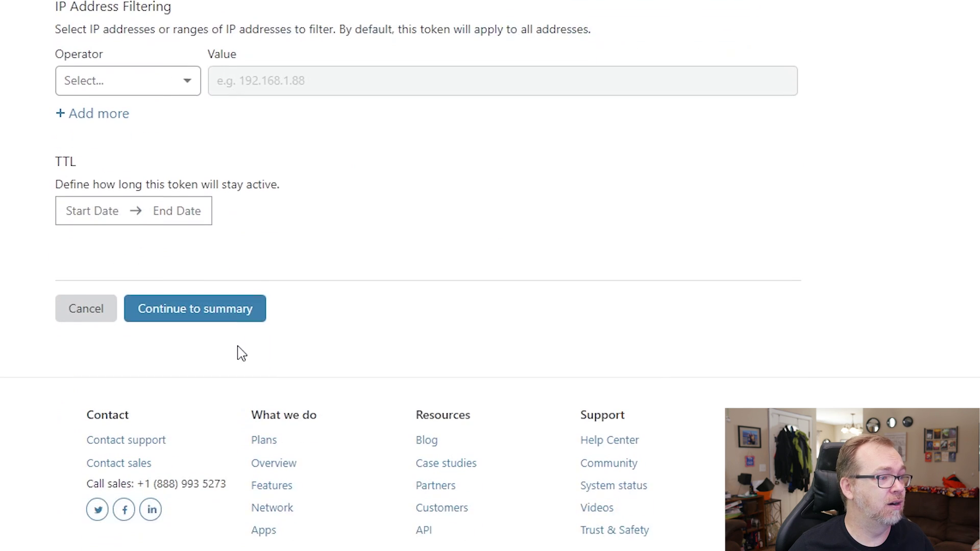
- Review the summary, create the DDNS token and copy its secret value
{"action": "left_click", "coordinate": [202, 319]}
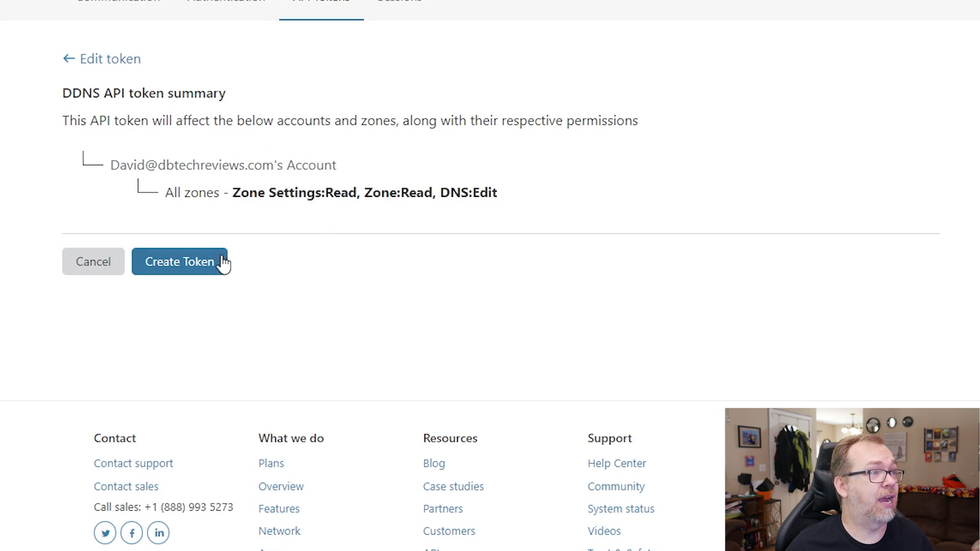
{"action": "left_click", "coordinate": [204, 264]}
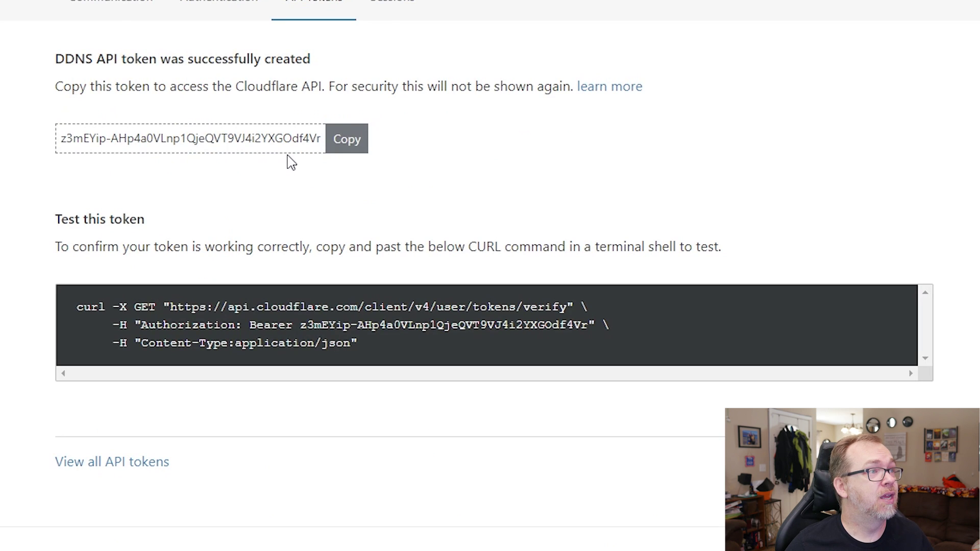
{"action": "left_click", "coordinate": [241, 143]}
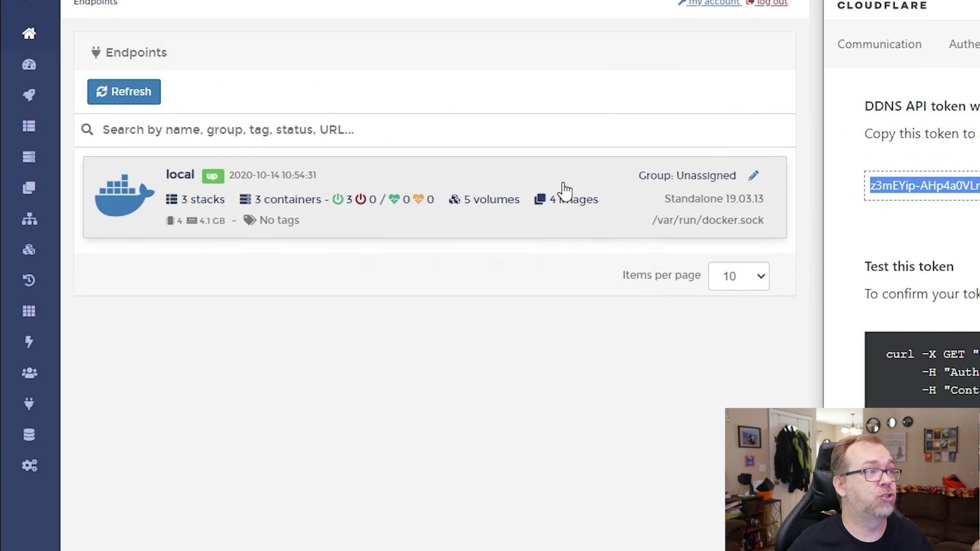
- Start a new stack on the local Docker endpoint and paste the token into its editor
{"action": "left_click", "coordinate": [561, 195]}
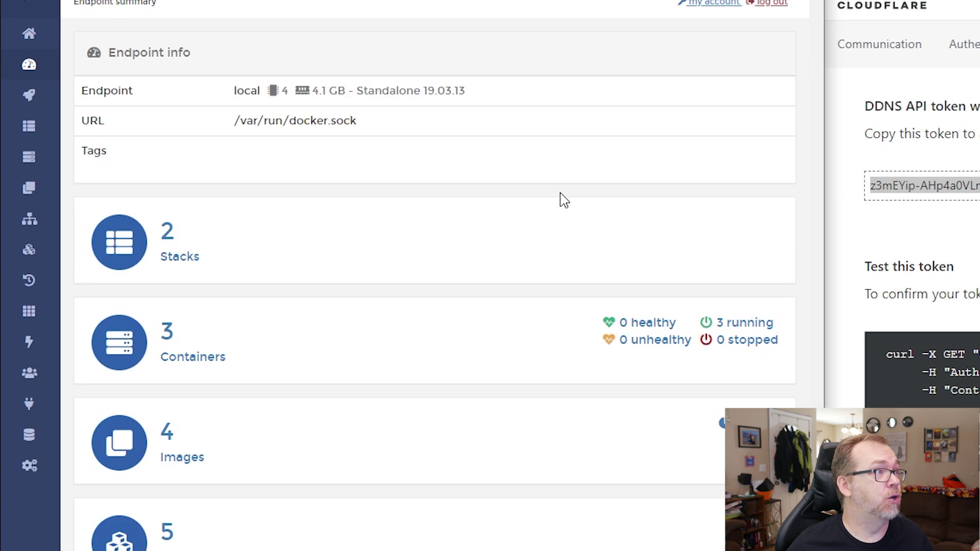
{"action": "left_click", "coordinate": [335, 247]}
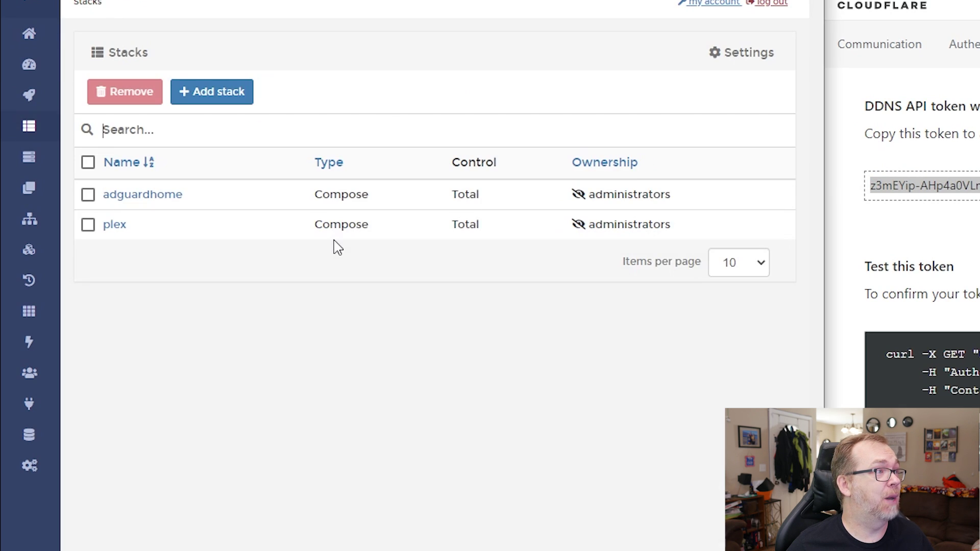
{"action": "left_click", "coordinate": [203, 93]}
{"action": "left_click", "coordinate": [135, 369]}
{"action": "key", "text": "Return"}
{"action": "key", "text": "Return"}
{"action": "key", "text": "Return"}
{"action": "key", "text": "Return"}
{"action": "key", "text": "Return"}
{"action": "key", "text": "Return"}
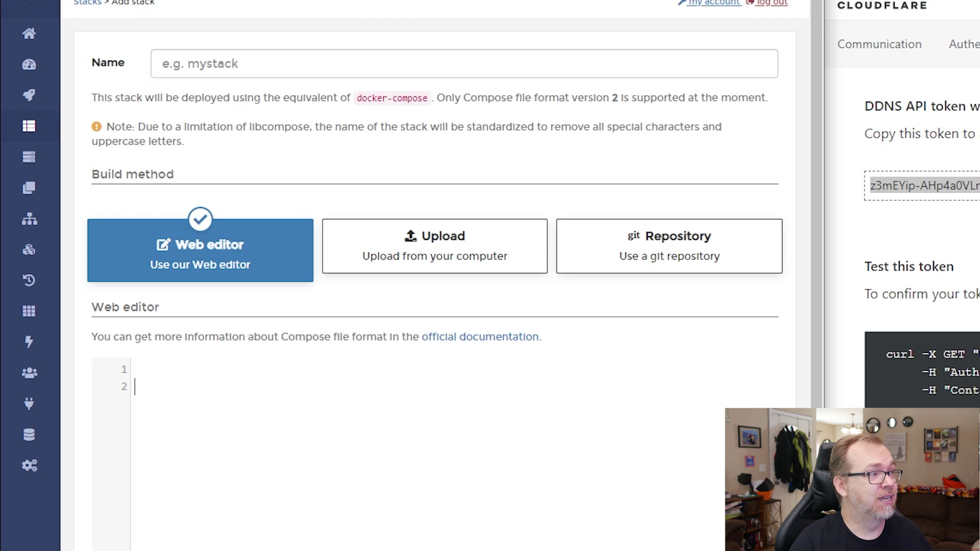
{"action": "key", "text": "ctrl+v"}
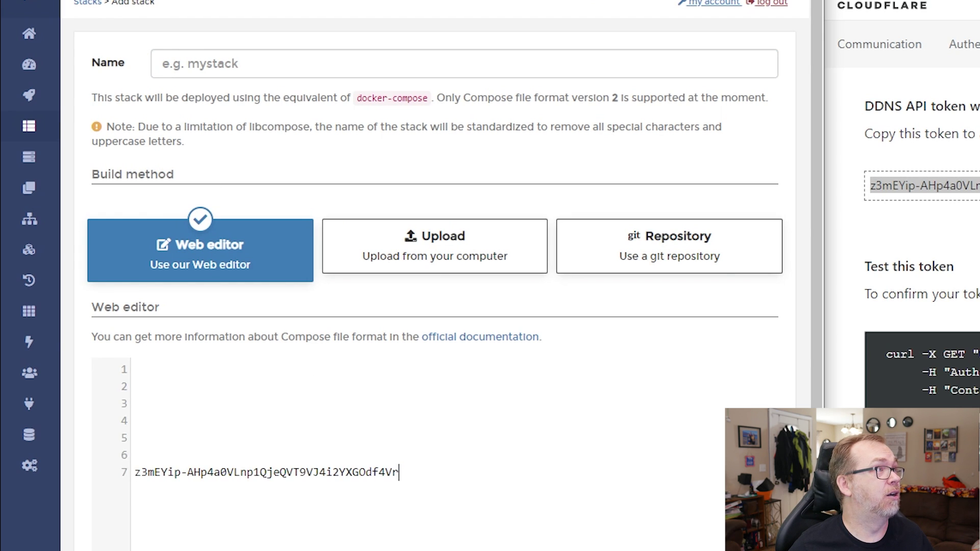
- Replace the editor contents with the README's oznu/cloudflare-ddns docker-compose block
{"action": "key", "text": "ctrl+Tab"}
{"action": "right_click", "coordinate": [203, 199]}
{"action": "left_click", "coordinate": [207, 247]}
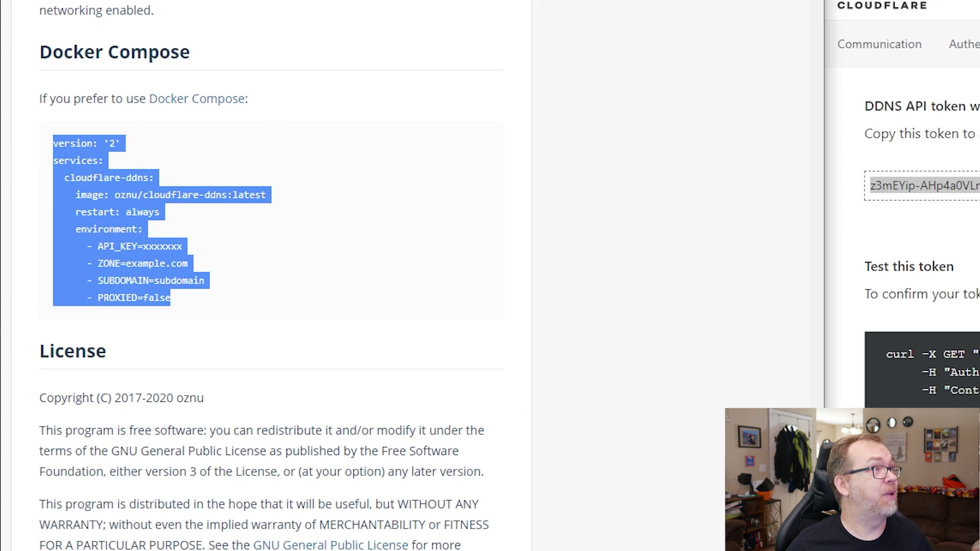
{"action": "key", "text": "ctrl+shift+Tab"}
{"action": "left_click", "coordinate": [210, 366]}
{"action": "key", "text": "ctrl+a"}
{"action": "key", "text": "ctrl+v"}
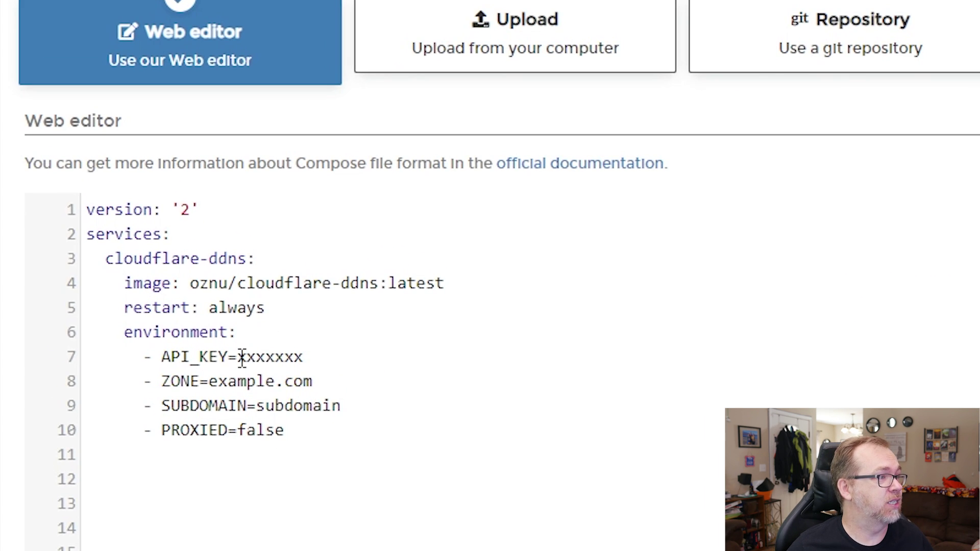
- Put the API token in API_KEY and set ZONE to dbtechdemo.com
{"action": "double_click", "coordinate": [256, 356]}
{"action": "key", "text": "ctrl+v"}
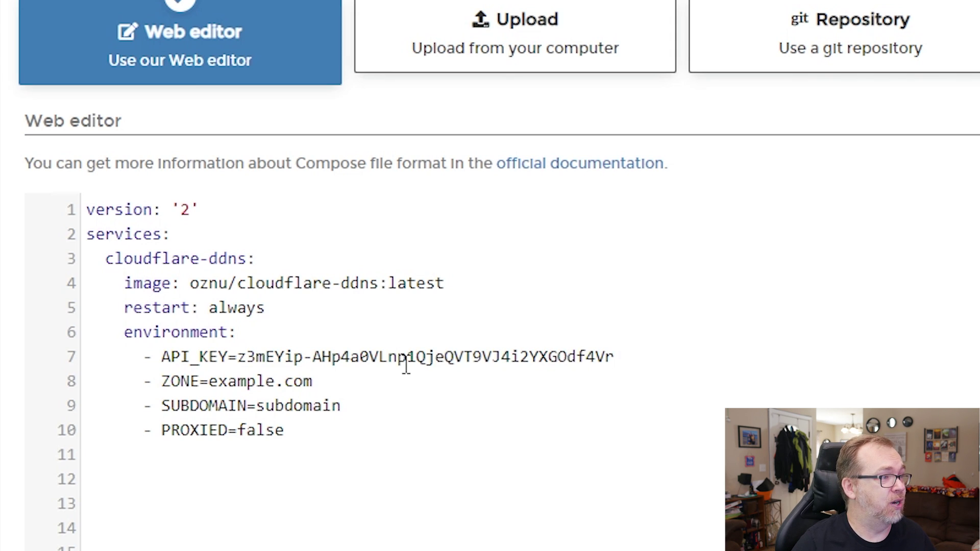
{"action": "key", "text": "ctrl+shift+Left"}
{"action": "key", "text": "ctrl+shift+Left"}
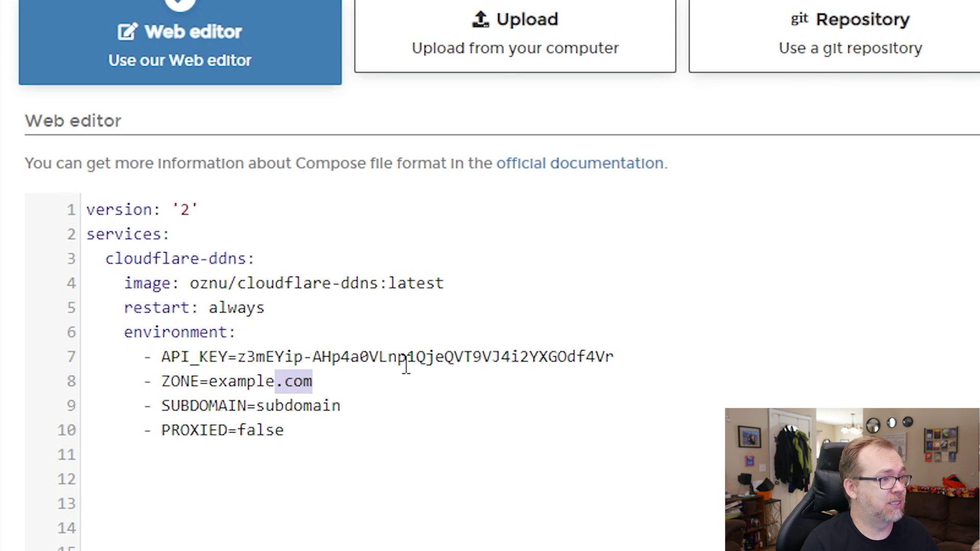
{"action": "key", "text": "ctrl+shift+Left"}
{"action": "type", "text": "dbte"}
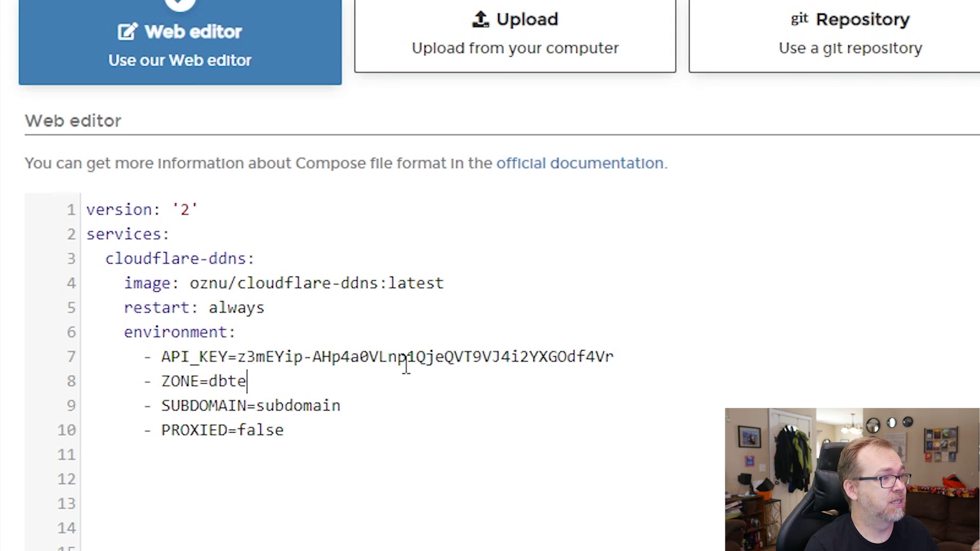
{"action": "type", "text": "chdemo.com"}
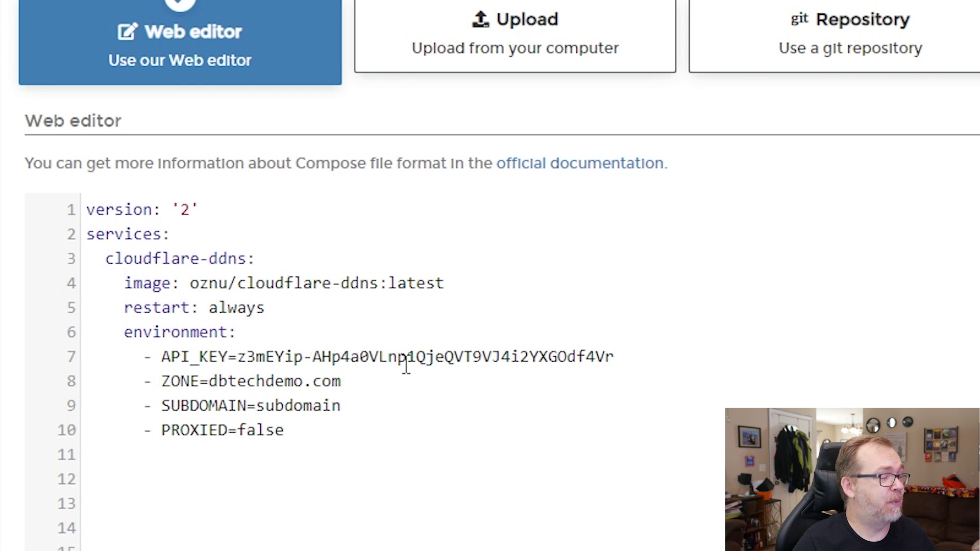
- Remove the SUBDOMAIN line, set PROXIED=true, and add PUID=998 and PGID=100
{"action": "key", "text": "Down"}
{"action": "key", "text": "Home"}
{"action": "key", "text": "shift+End"}
{"action": "key", "text": "BackSpace"}
{"action": "key", "text": "Delete"}
{"action": "key", "text": "End"}
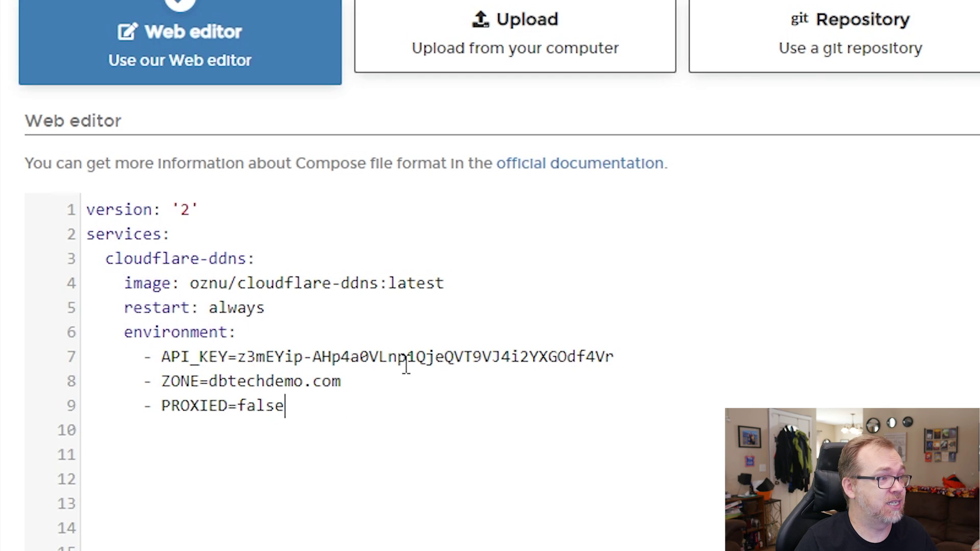
{"action": "key", "text": "ctrl+shift+Left"}
{"action": "type", "text": "true       "}
{"action": "type", "text": "- "}
{"action": "type", "text": "PUID"}
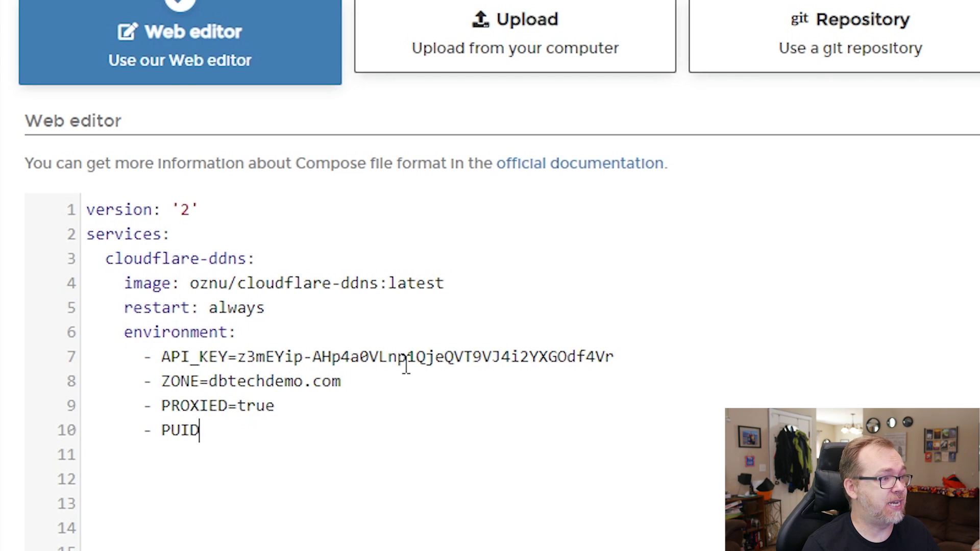
{"action": "type", "text": "=998"}
{"action": "key", "text": "Return"}
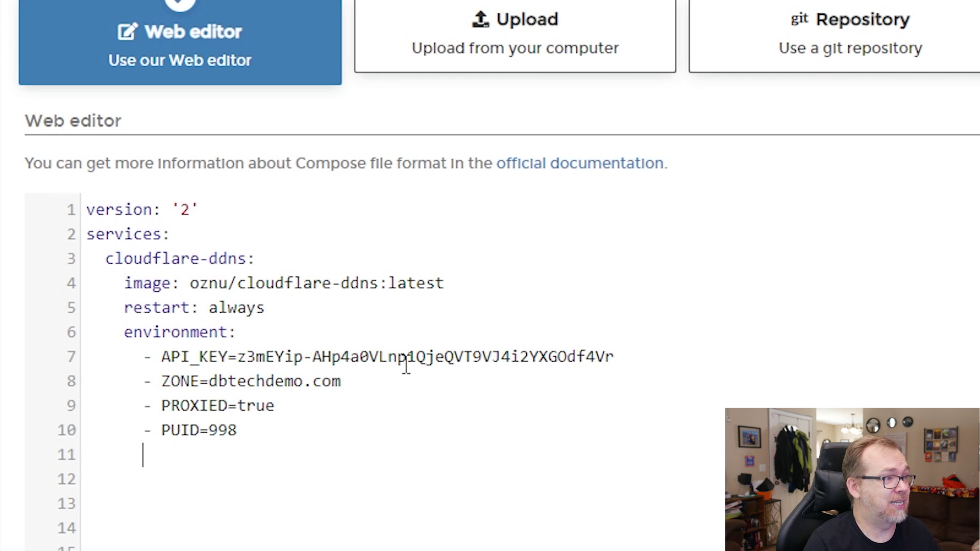
{"action": "type", "text": "GI"}
{"action": "key", "text": "BackSpace"}
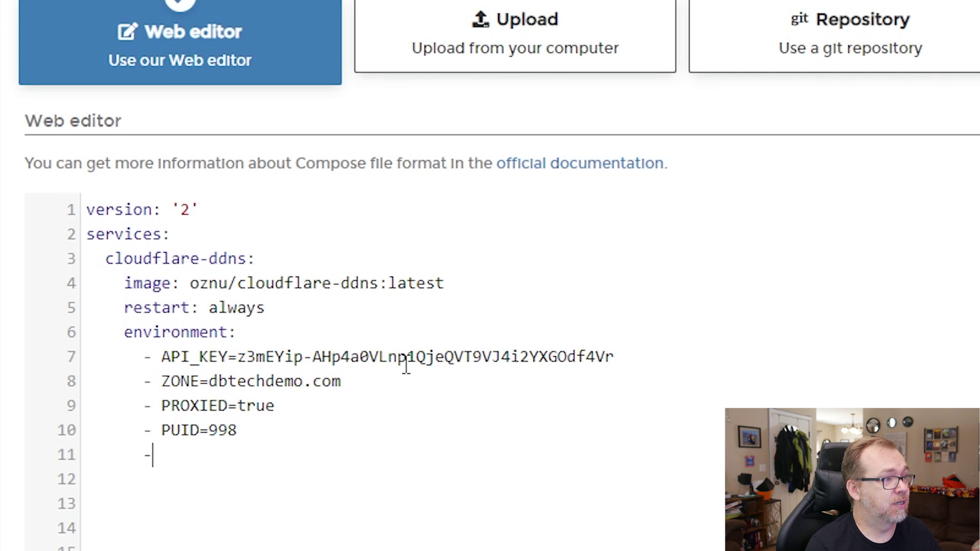
{"action": "type", "text": "PGID"}
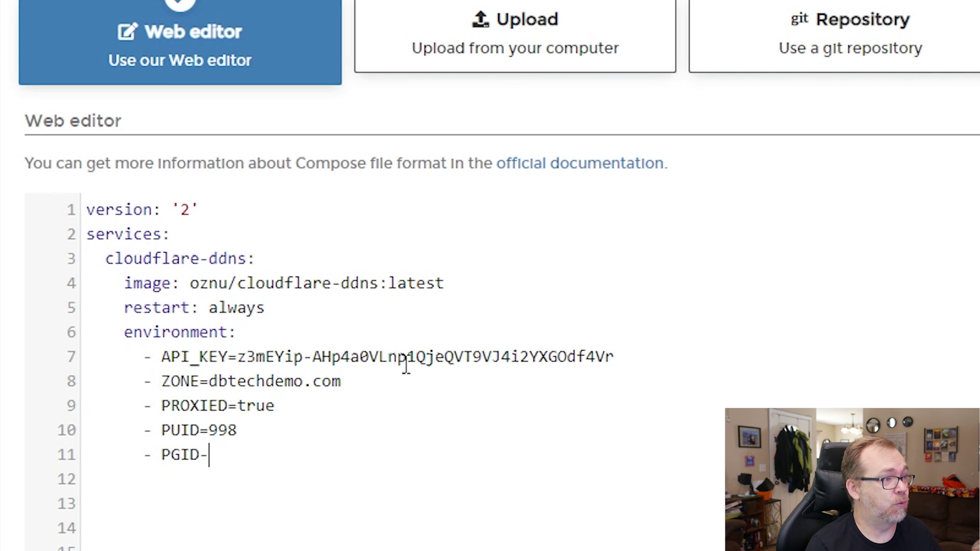
{"action": "type", "text": "=100"}
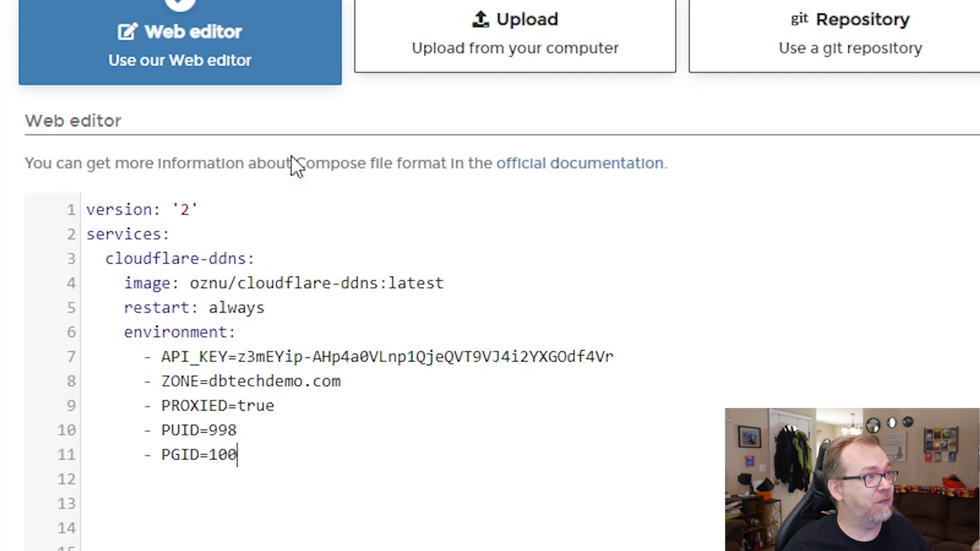
- Name the stack cloudflare and deploy it
{"action": "double_click", "coordinate": [287, 283]}
{"action": "scroll", "coordinate": [260, 285], "scroll_direction": "up", "scroll_amount": 5}
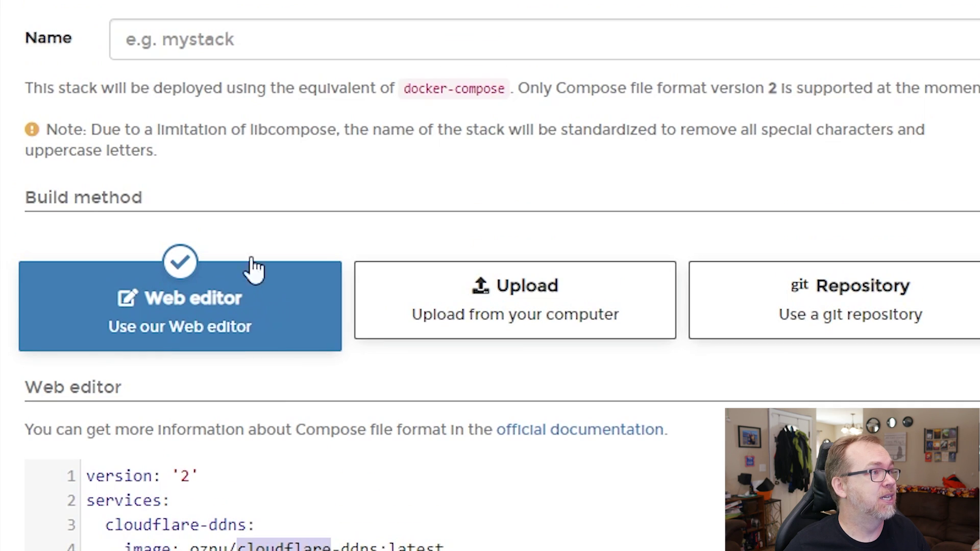
{"action": "key", "text": "ctrl+v"}
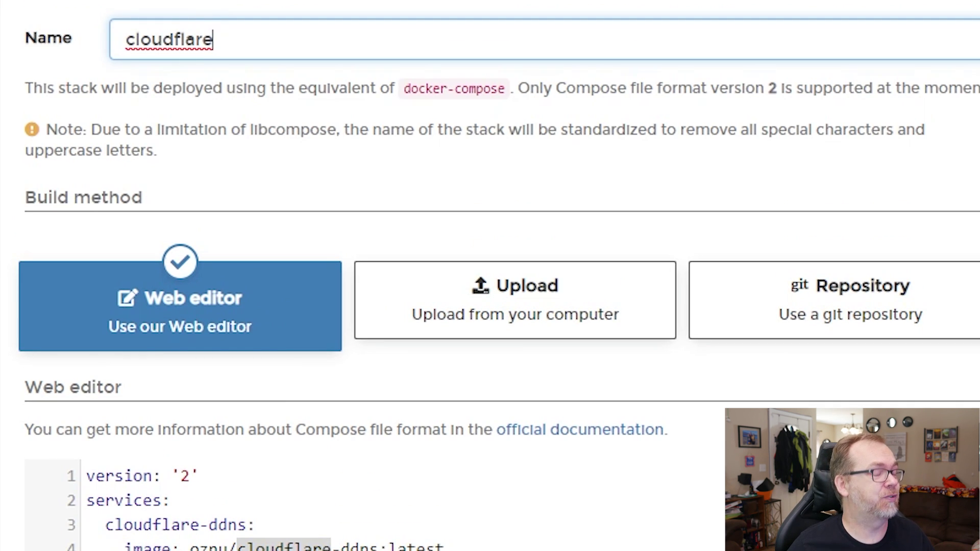
{"action": "scroll", "coordinate": [157, 414], "scroll_direction": "down", "scroll_amount": 15}
{"action": "left_click", "coordinate": [107, 468]}
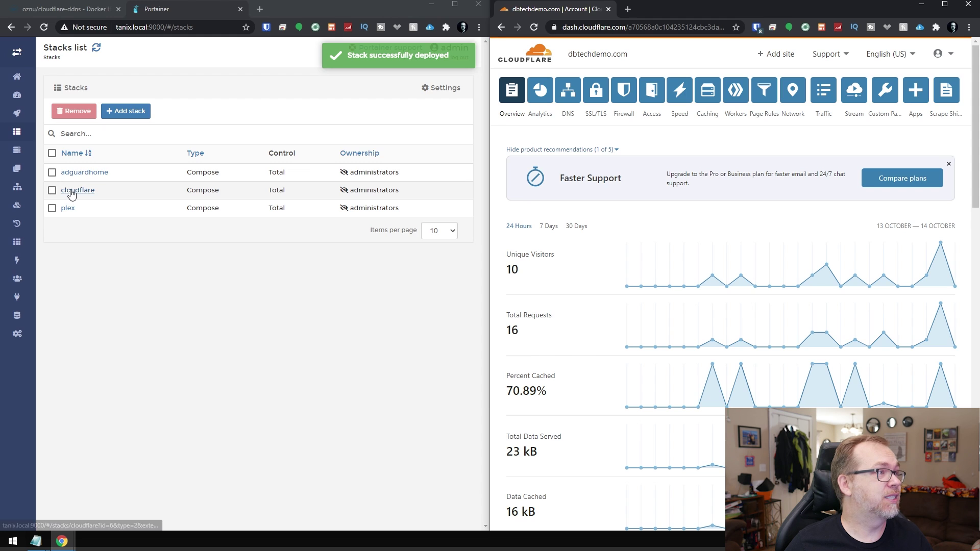
{"action": "left_click", "coordinate": [73, 191]}
- Show the cloudflare ddns container's log confirming the dbtechdemo.com record update
{"action": "left_click", "coordinate": [215, 382]}
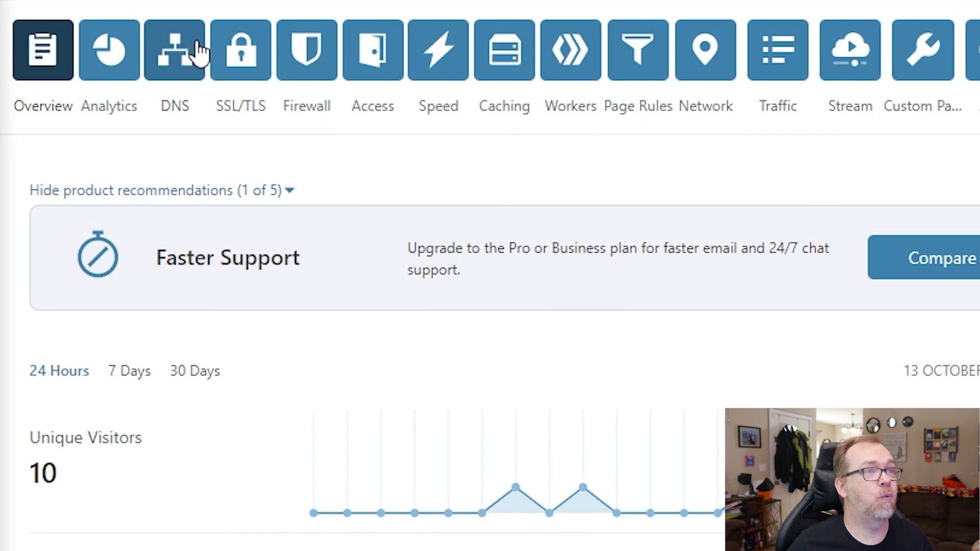
- Open DNS management for dbtechdemo.com and begin a new record
{"action": "left_click", "coordinate": [183, 56]}
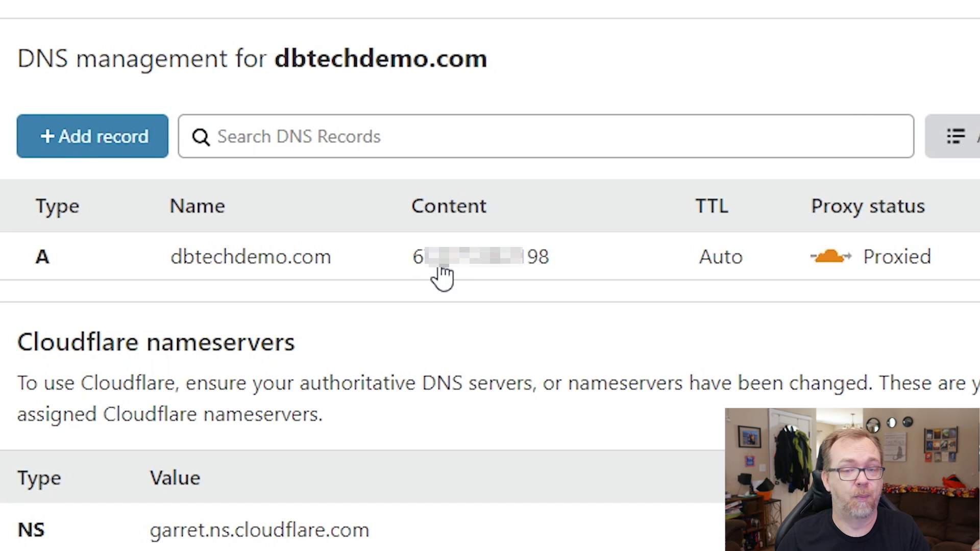
{"action": "left_click", "coordinate": [127, 145]}
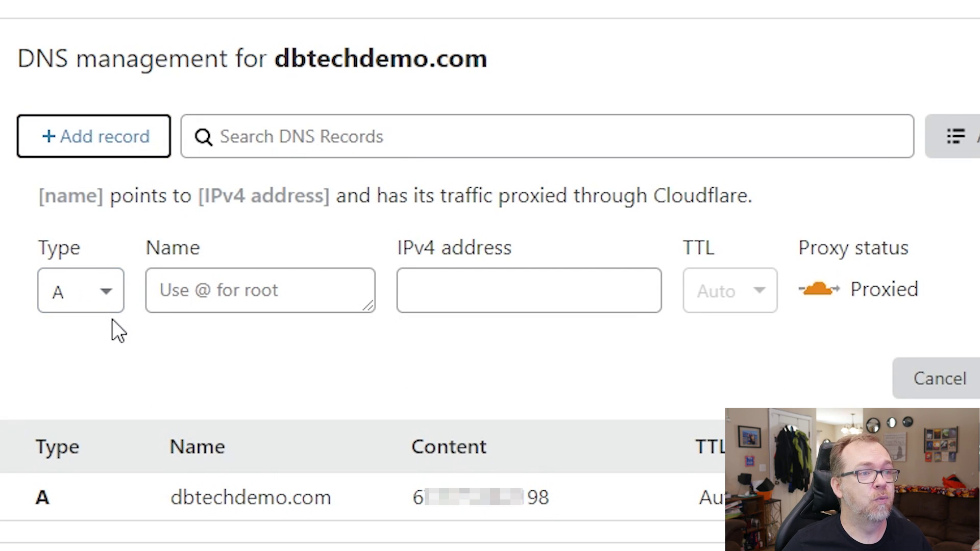
- Add a DNS-only CNAME record 'notes' targeting @ (dbtechdemo.com)
{"action": "left_click", "coordinate": [101, 293]}
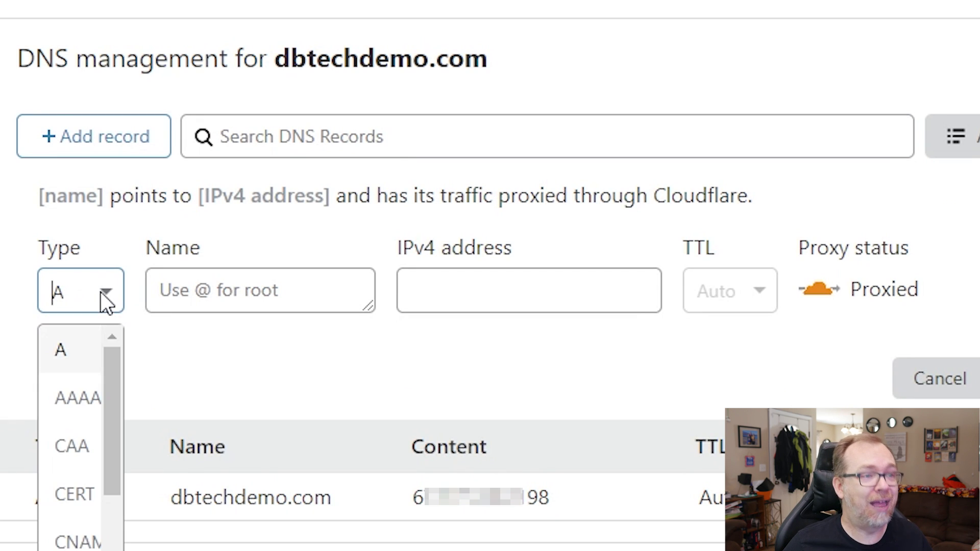
{"action": "left_click", "coordinate": [79, 531]}
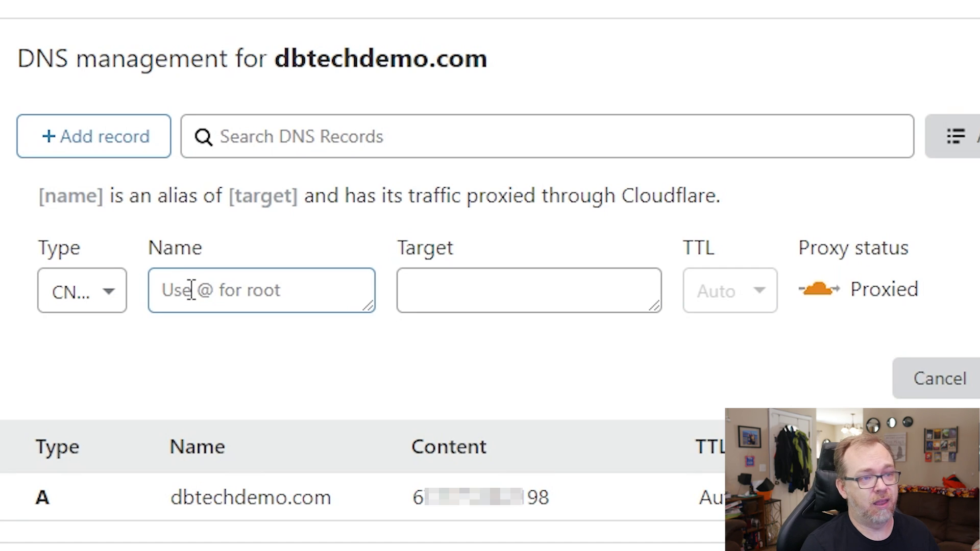
{"action": "type", "text": "notes"}
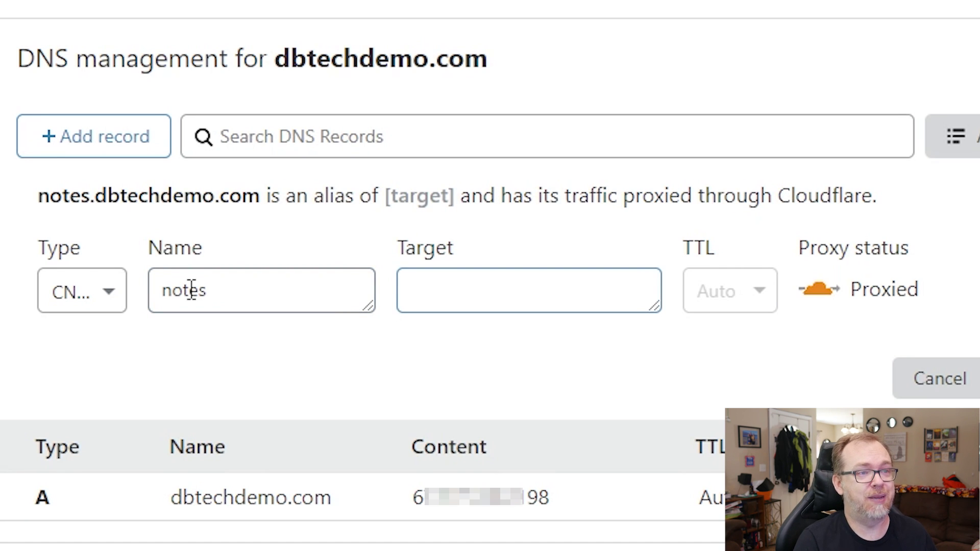
{"action": "type", "text": "@"}
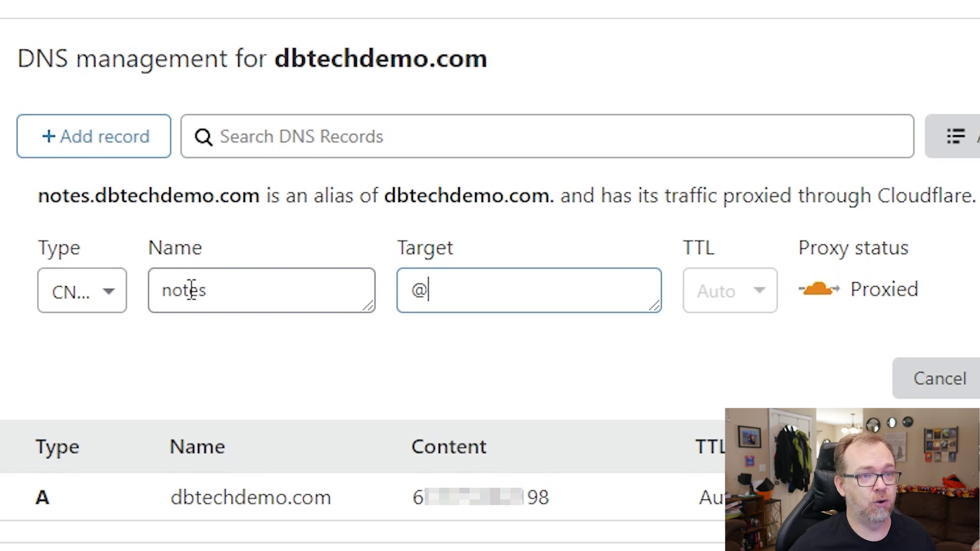
{"action": "left_click", "coordinate": [813, 303]}
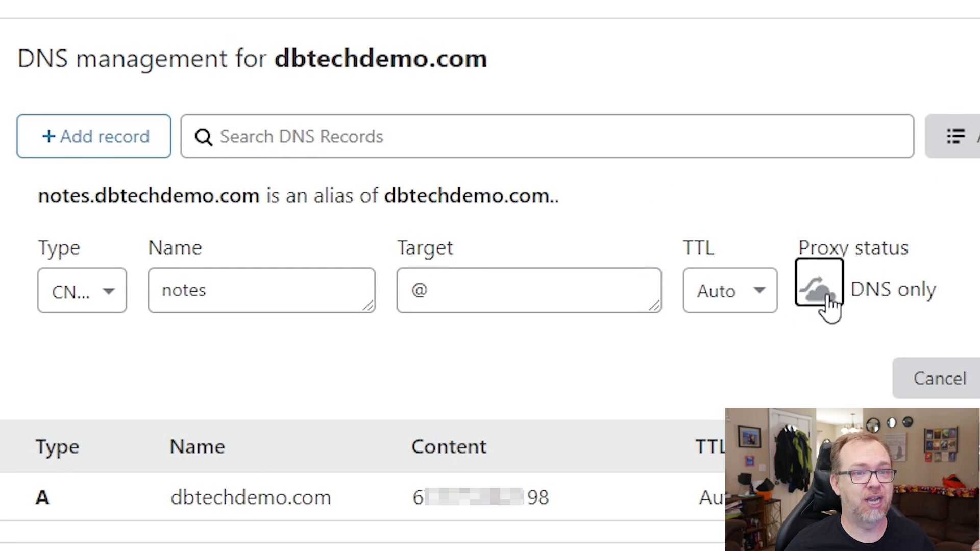
{"action": "key", "text": "Return"}
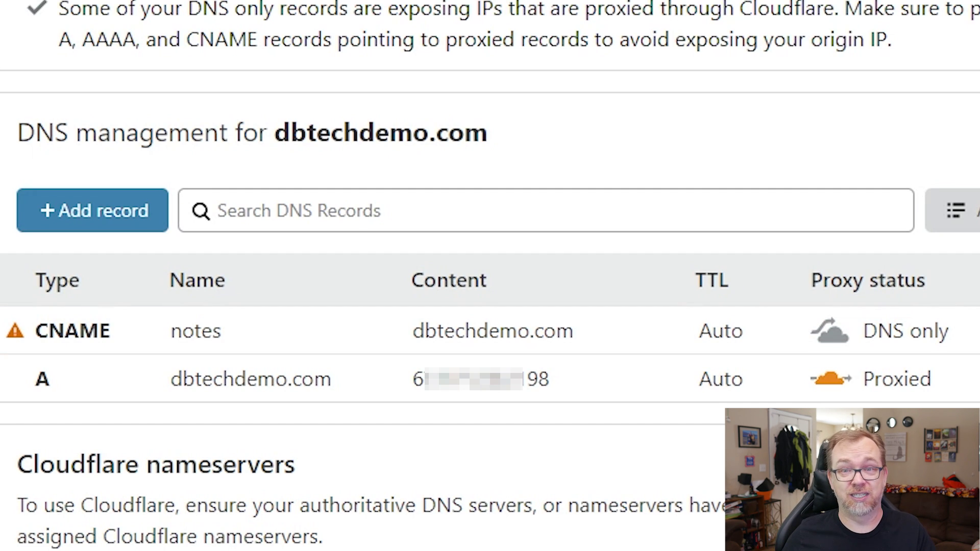
- Switch the 'notes' CNAME record's proxy status to Proxied and save it
{"action": "left_click", "coordinate": [840, 340]}
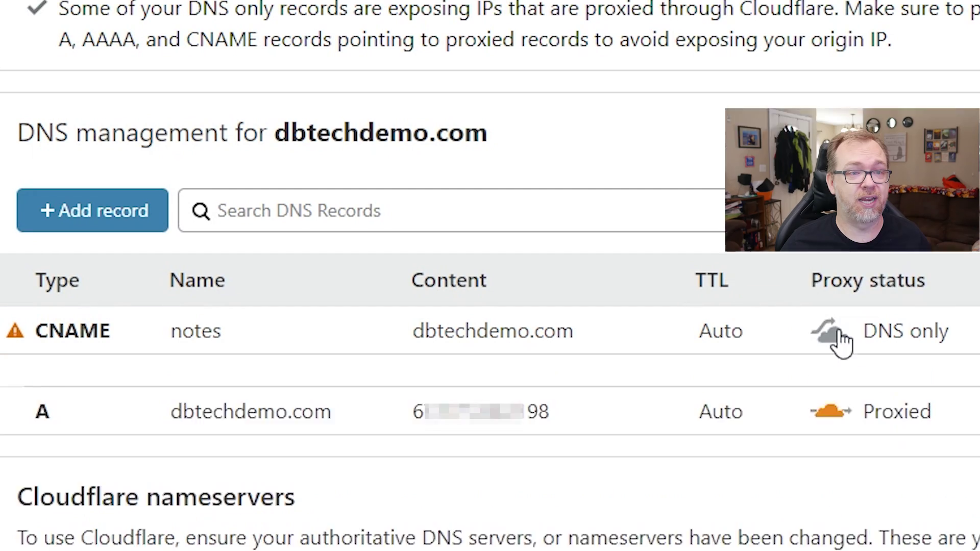
{"action": "left_click", "coordinate": [819, 423]}
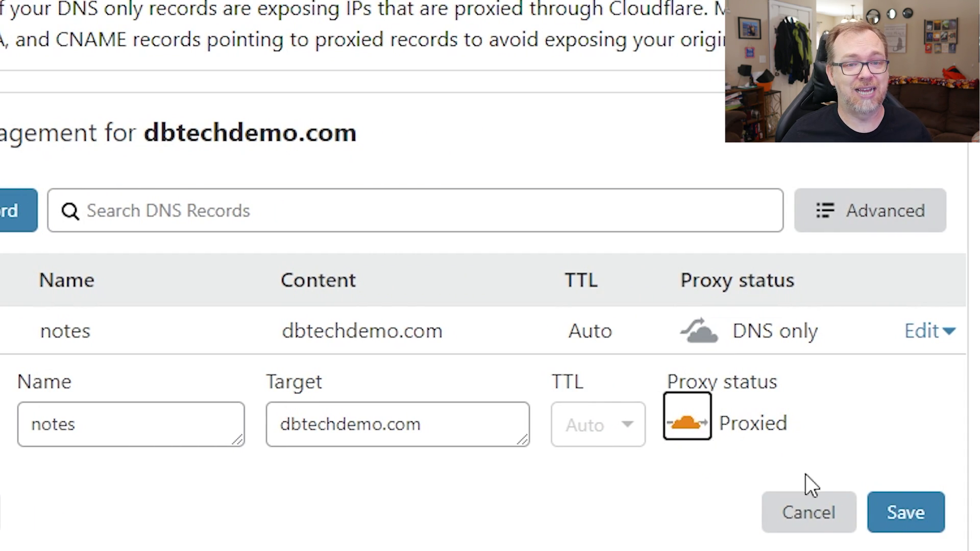
{"action": "left_click", "coordinate": [907, 525]}
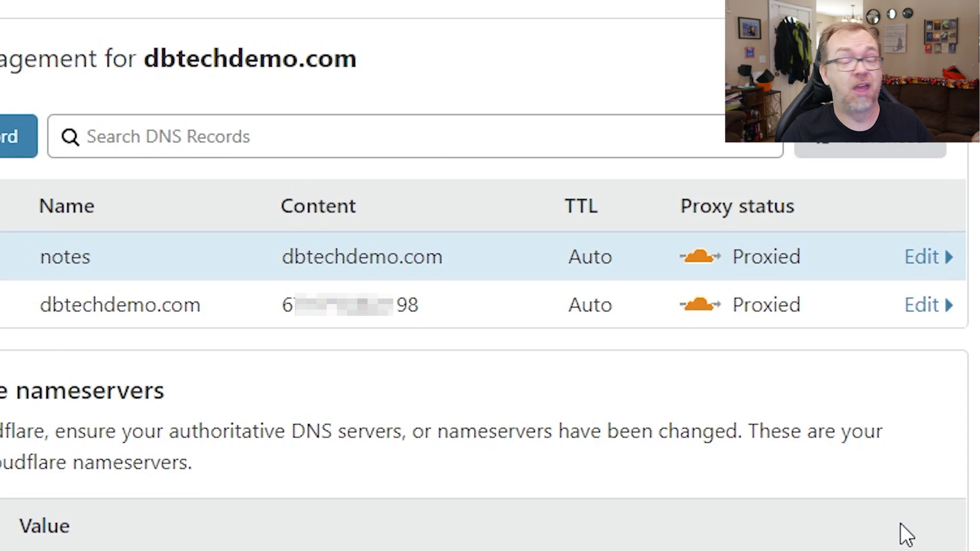